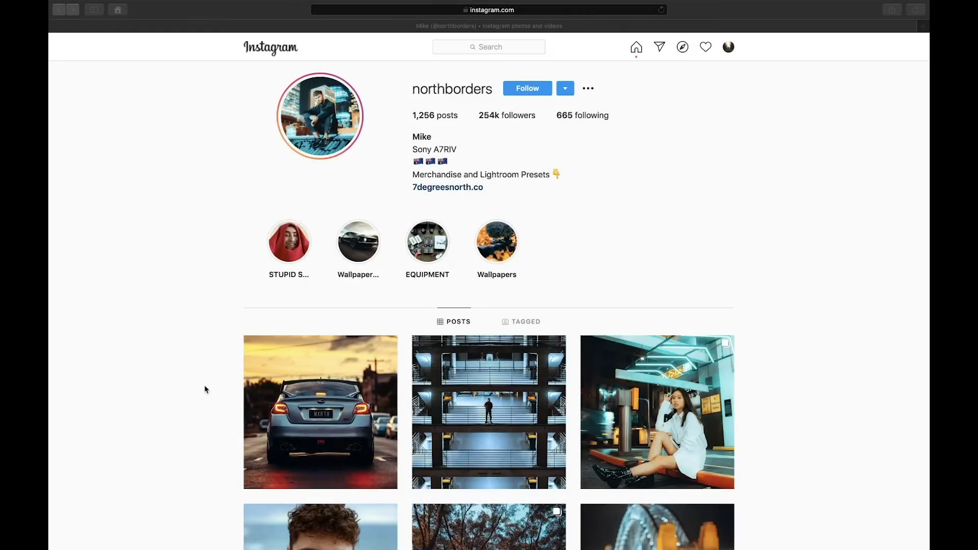
Scroll the feed and view the silver car post, then return to the grid
{"action": "scroll", "coordinate": [206, 390], "scroll_direction": "down", "scroll_amount": 5}
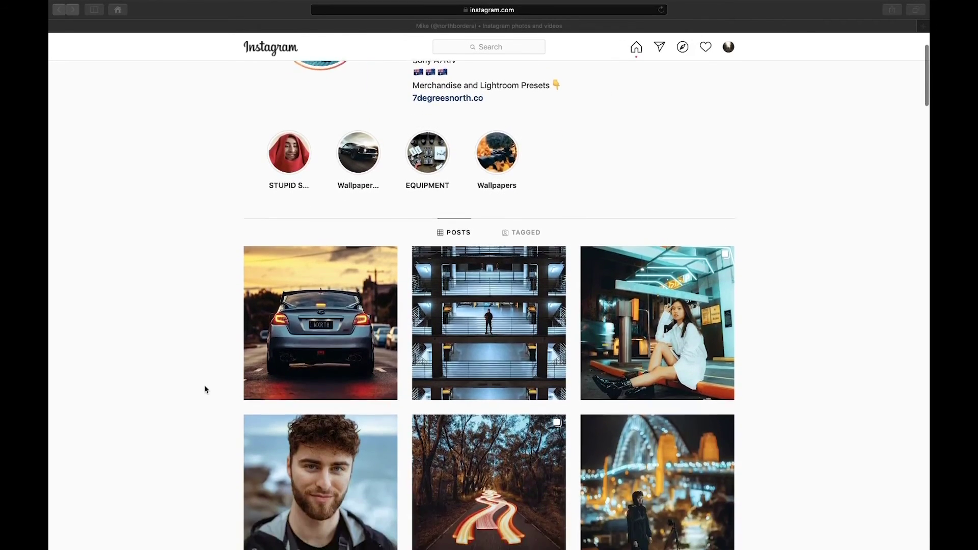
{"action": "scroll", "coordinate": [205, 390], "scroll_direction": "down", "scroll_amount": 1}
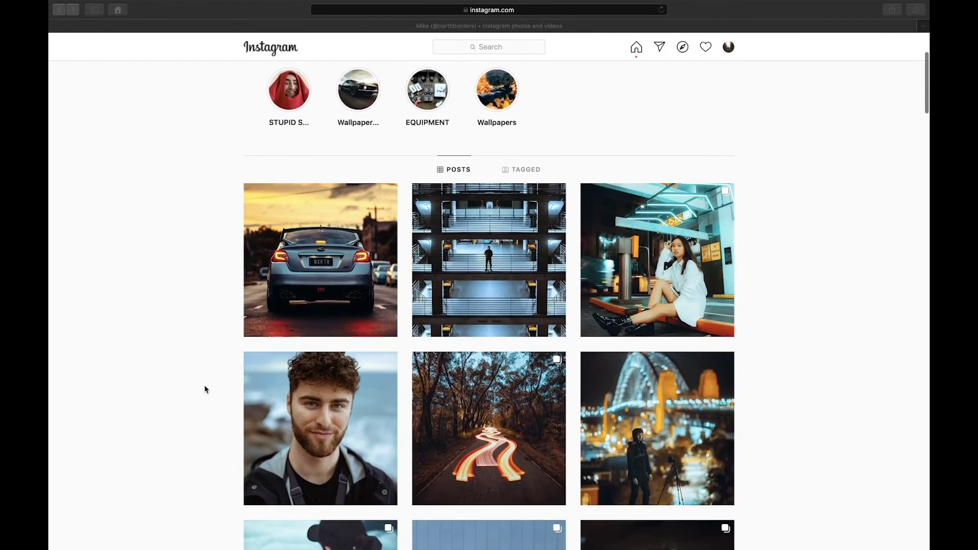
{"action": "scroll", "coordinate": [205, 390], "scroll_direction": "down", "scroll_amount": 10}
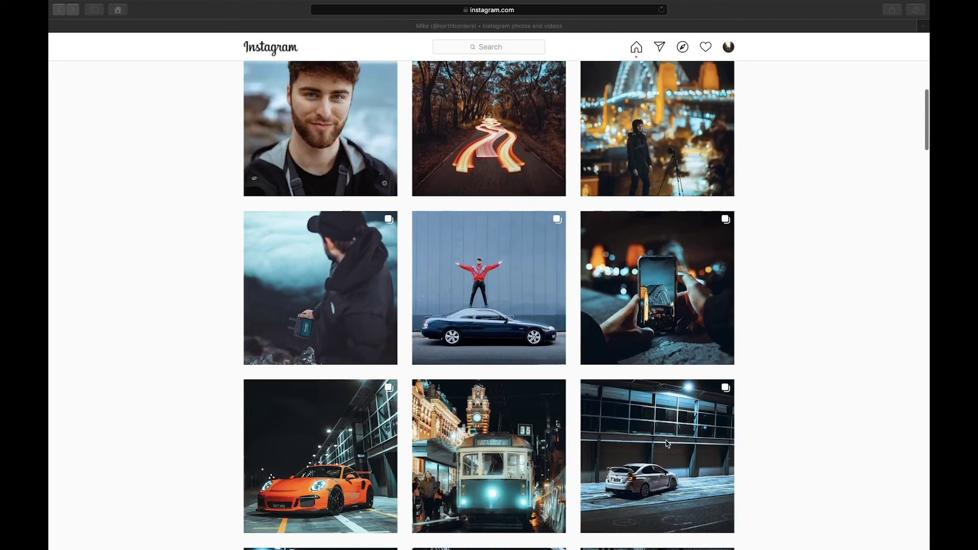
{"action": "left_click", "coordinate": [689, 421]}
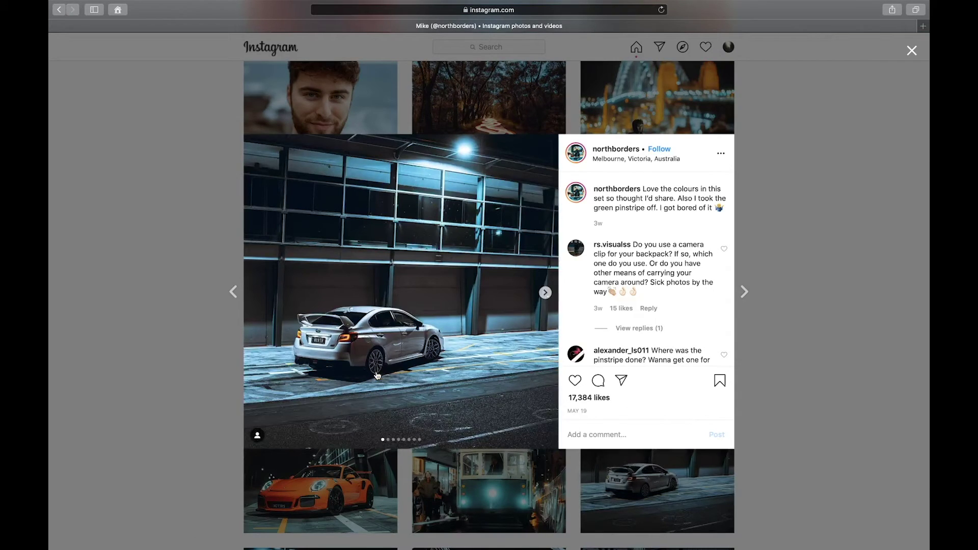
{"action": "left_click", "coordinate": [763, 346]}
View the night train station post, then scroll back up the grid
{"action": "scroll", "coordinate": [765, 348], "scroll_direction": "down", "scroll_amount": 8}
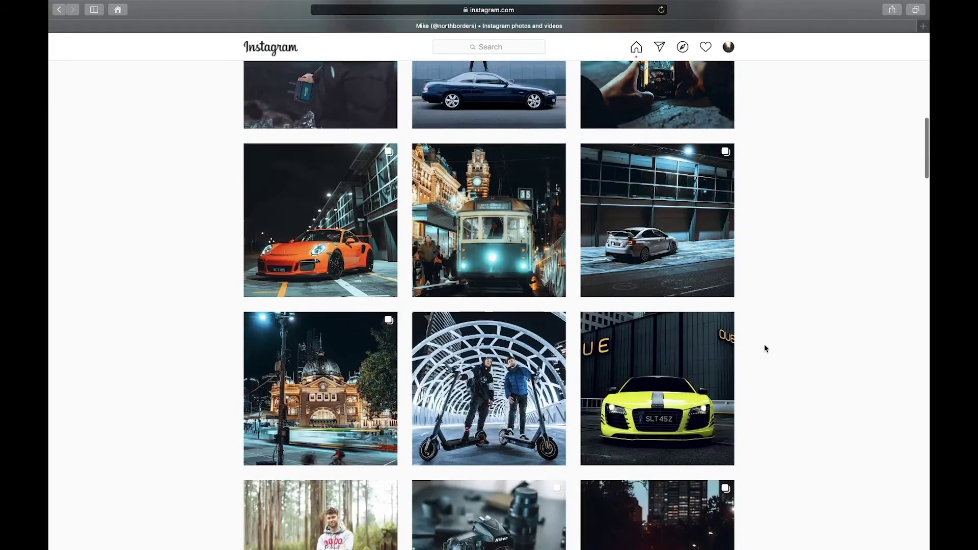
{"action": "left_click", "coordinate": [348, 244]}
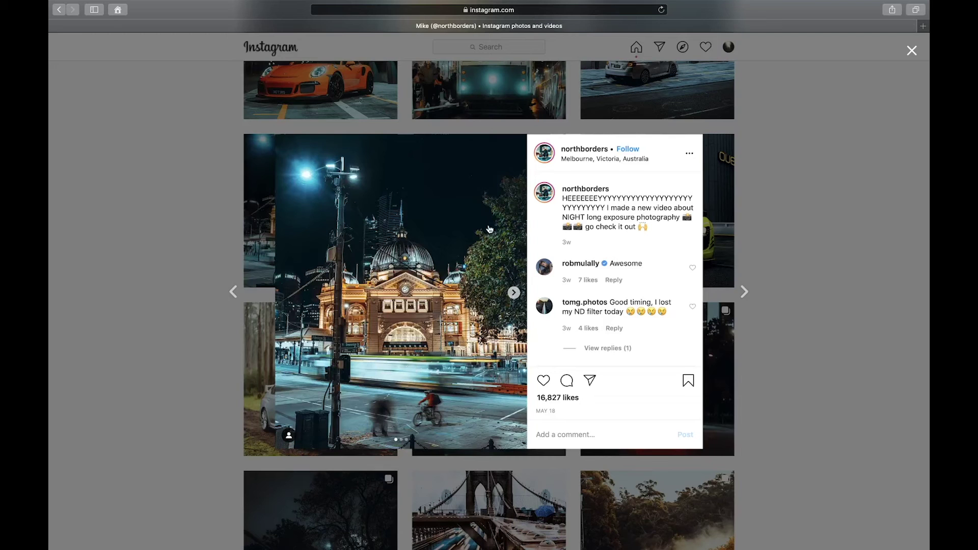
{"action": "left_click", "coordinate": [851, 253]}
{"action": "scroll", "coordinate": [851, 253], "scroll_direction": "up", "scroll_amount": 10}
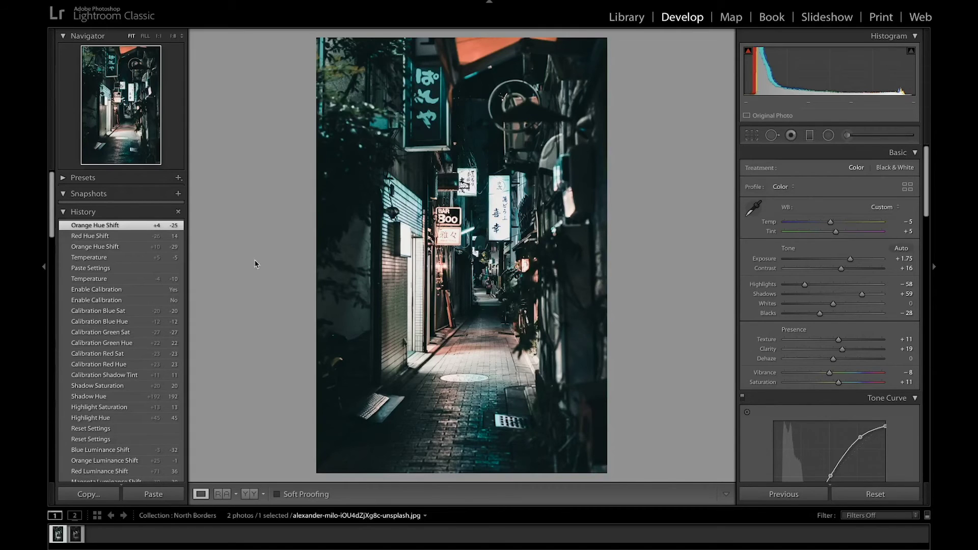
Make an unedited virtual copy of the alley photo, then set Exposure +1.75 and Temp −5
{"action": "key", "text": "super+apostrophe"}
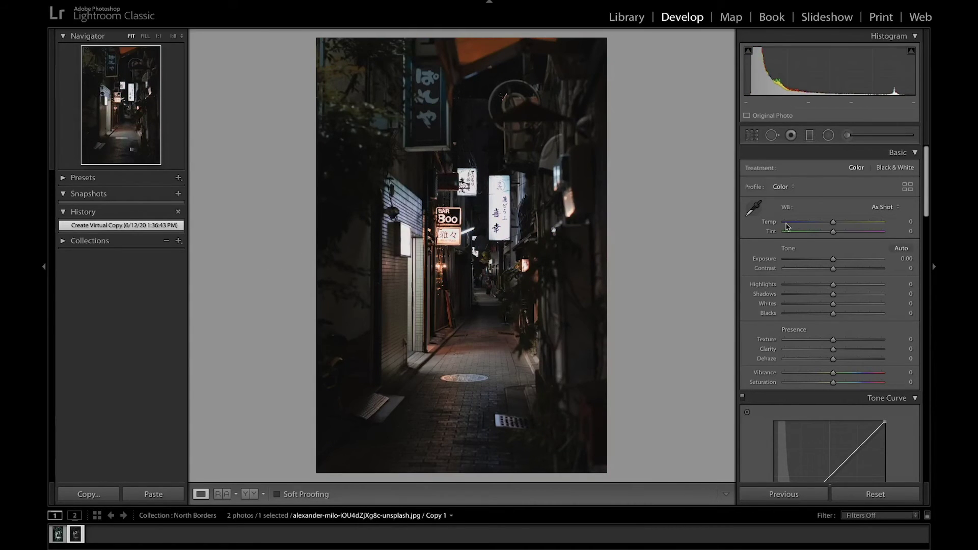
{"action": "left_click_drag", "start_coordinate": [834, 262], "coordinate": [853, 260]}
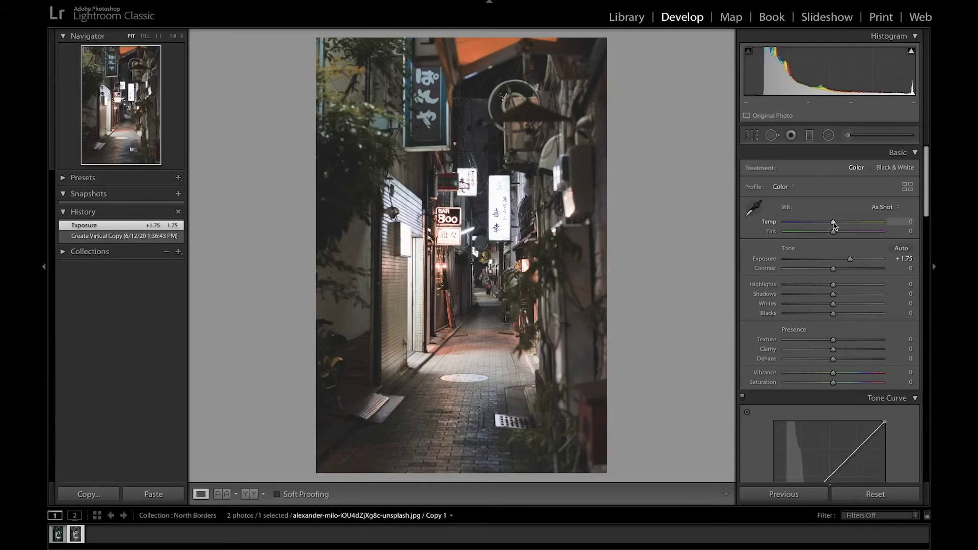
{"action": "left_click_drag", "start_coordinate": [833, 223], "coordinate": [832, 225]}
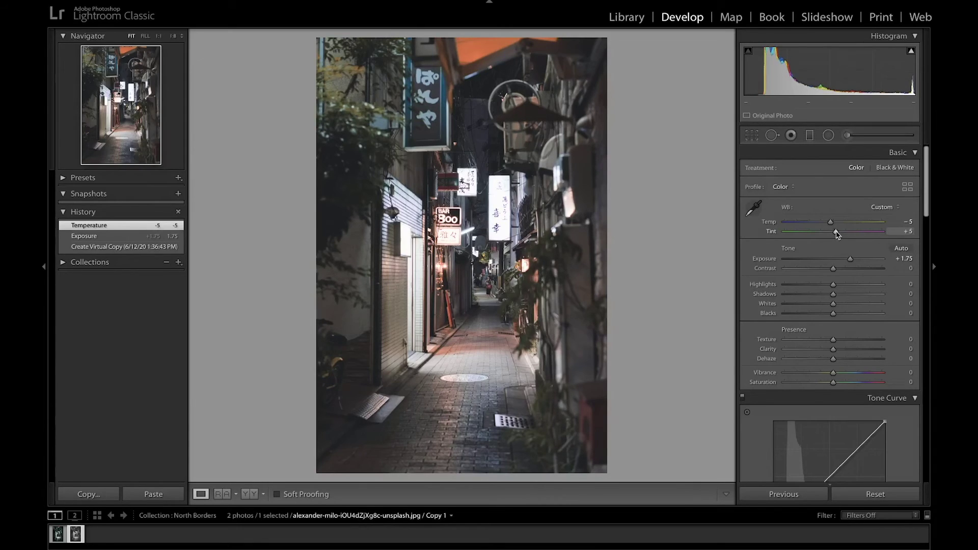
Set Tint +5, Contrast +16, Highlights −57 and Shadows +57 in the Basic panel
{"action": "left_click_drag", "start_coordinate": [837, 234], "coordinate": [837, 234]}
{"action": "scroll", "coordinate": [837, 234], "scroll_direction": "down", "scroll_amount": 2}
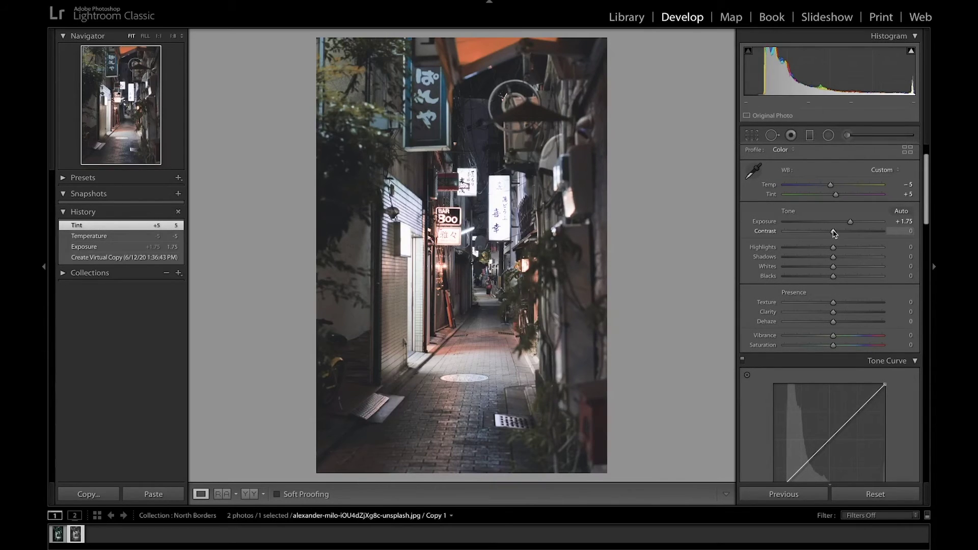
{"action": "left_click_drag", "start_coordinate": [834, 234], "coordinate": [842, 233]}
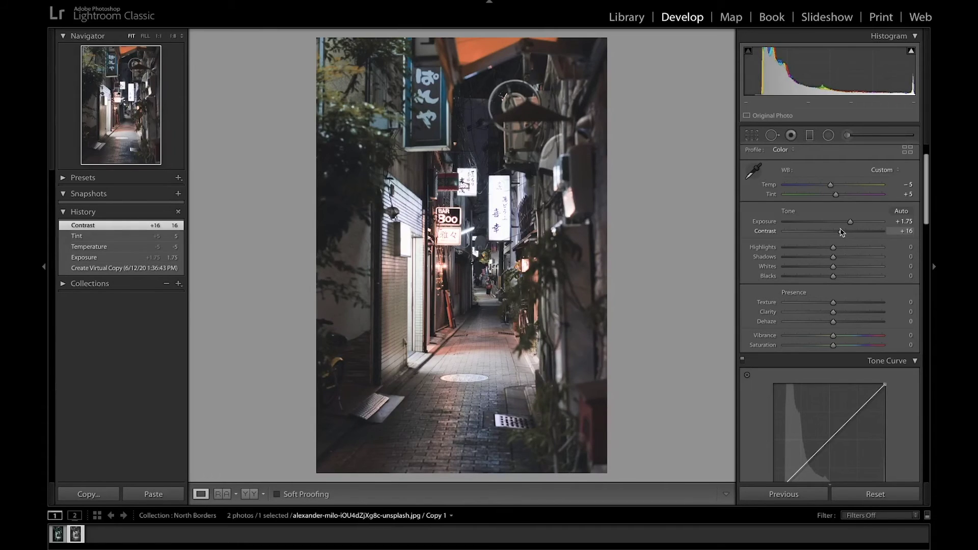
{"action": "left_click_drag", "start_coordinate": [833, 248], "coordinate": [806, 248]}
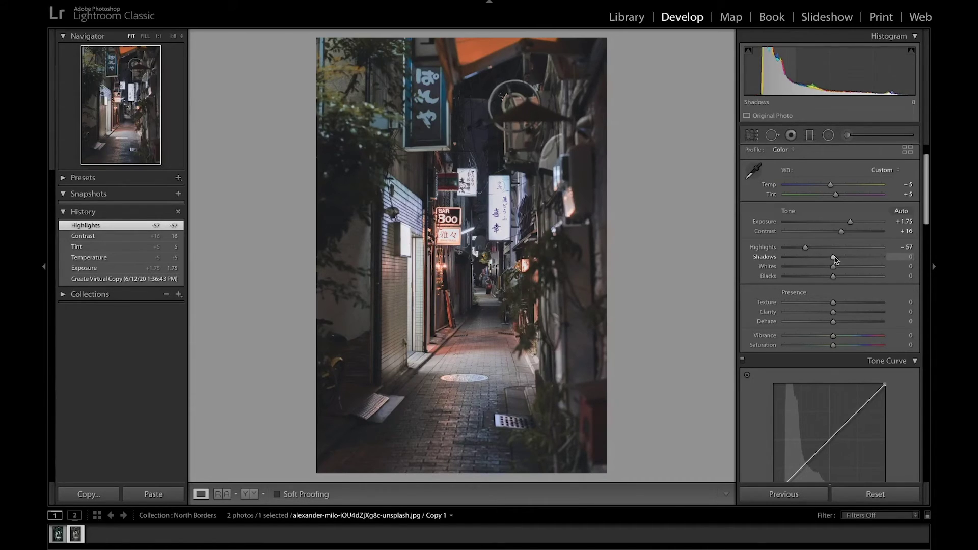
{"action": "left_click_drag", "start_coordinate": [834, 258], "coordinate": [836, 347]}
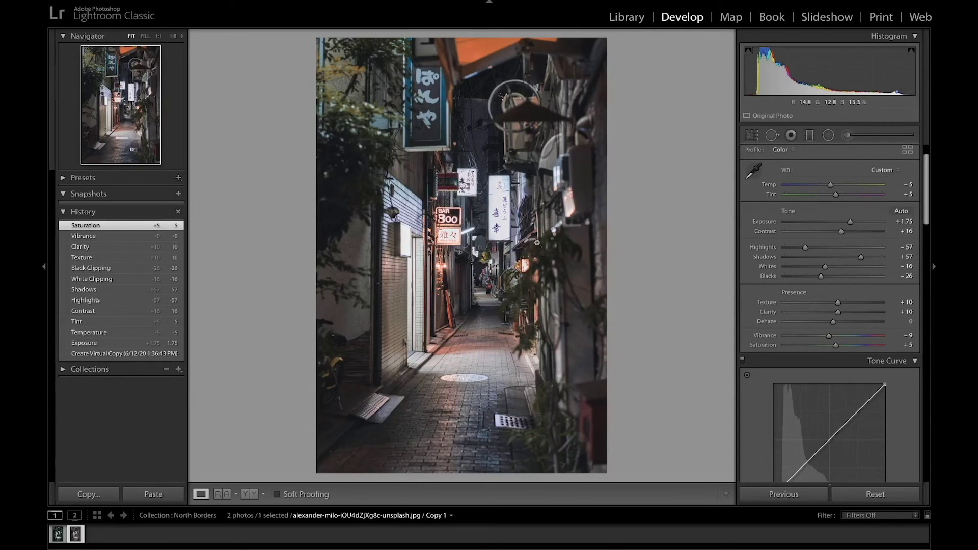
Add shadow, midtone and highlight control points to the tone curve
{"action": "scroll", "coordinate": [783, 253], "scroll_direction": "down", "scroll_amount": 5}
{"action": "scroll", "coordinate": [783, 253], "scroll_direction": "down", "scroll_amount": 3}
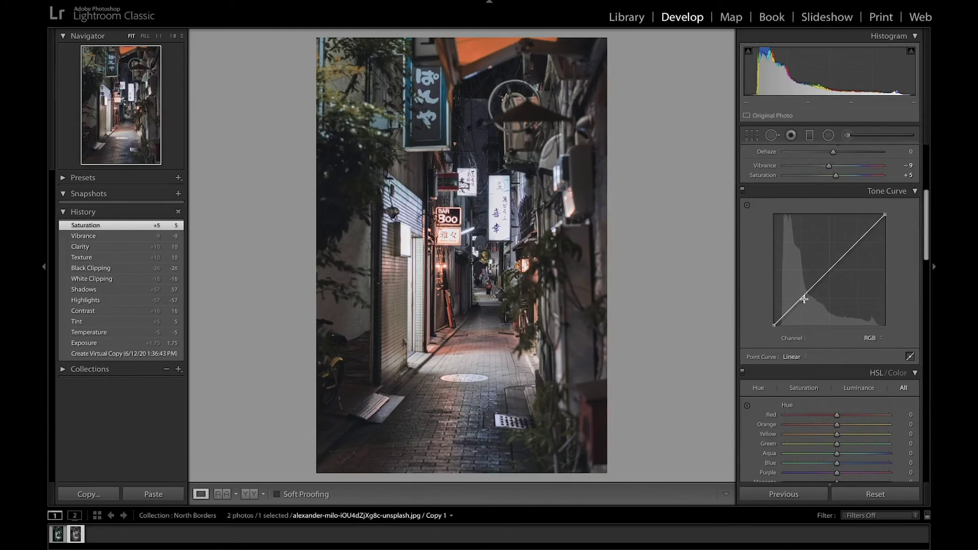
{"action": "left_click", "coordinate": [802, 299]}
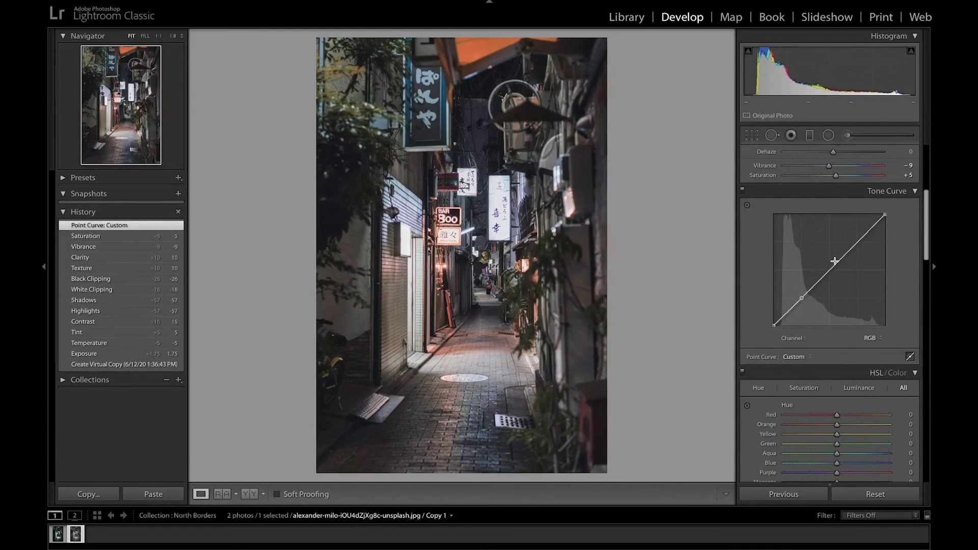
{"action": "left_click", "coordinate": [829, 270]}
{"action": "left_click", "coordinate": [860, 240]}
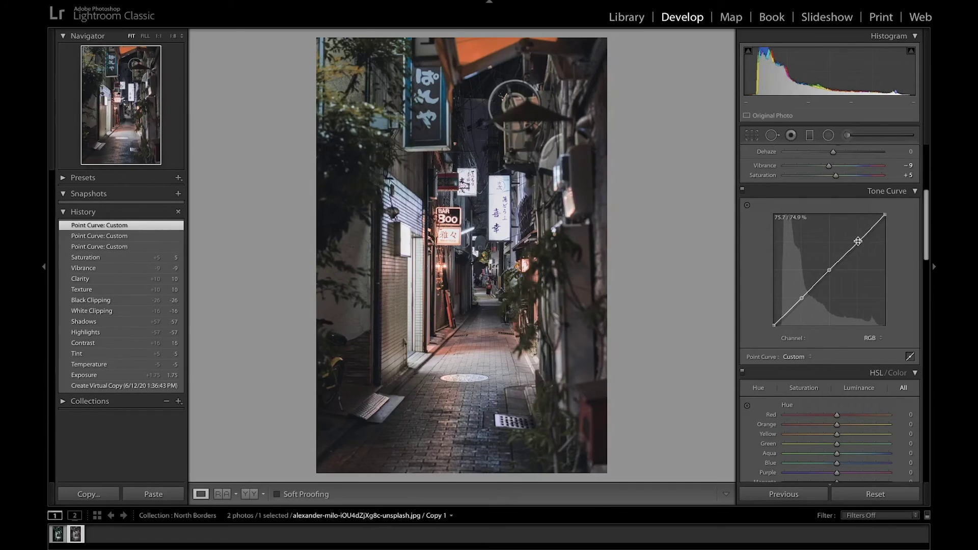
Drag the points into an S-curve, lift the black point and slightly lower the white point
{"action": "mouse_move", "coordinate": [802, 299]}
{"action": "left_mouse_down"}
{"action": "mouse_move", "coordinate": [803, 312]}
{"action": "mouse_move", "coordinate": [811, 306]}
{"action": "left_mouse_up"}
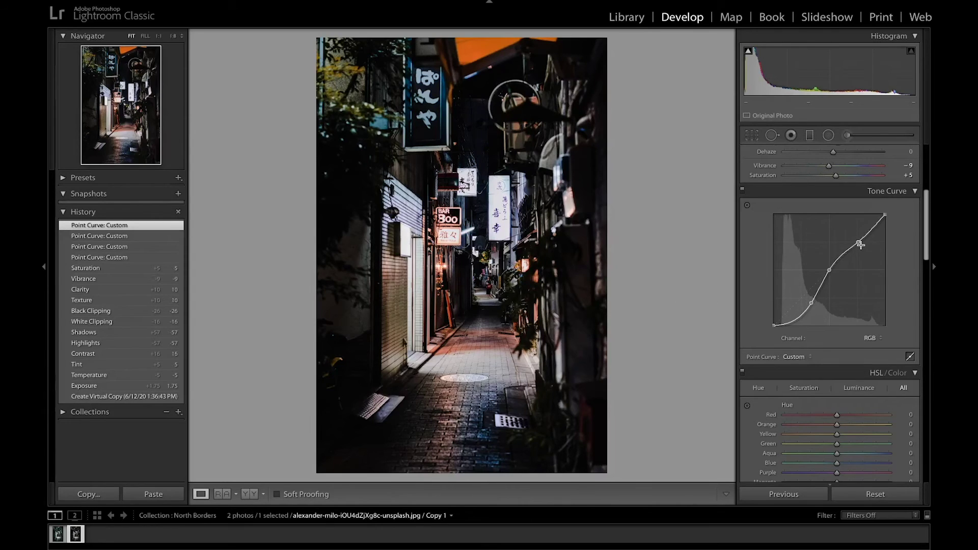
{"action": "left_click_drag", "start_coordinate": [860, 245], "coordinate": [863, 233]}
{"action": "left_click_drag", "start_coordinate": [828, 270], "coordinate": [830, 267]}
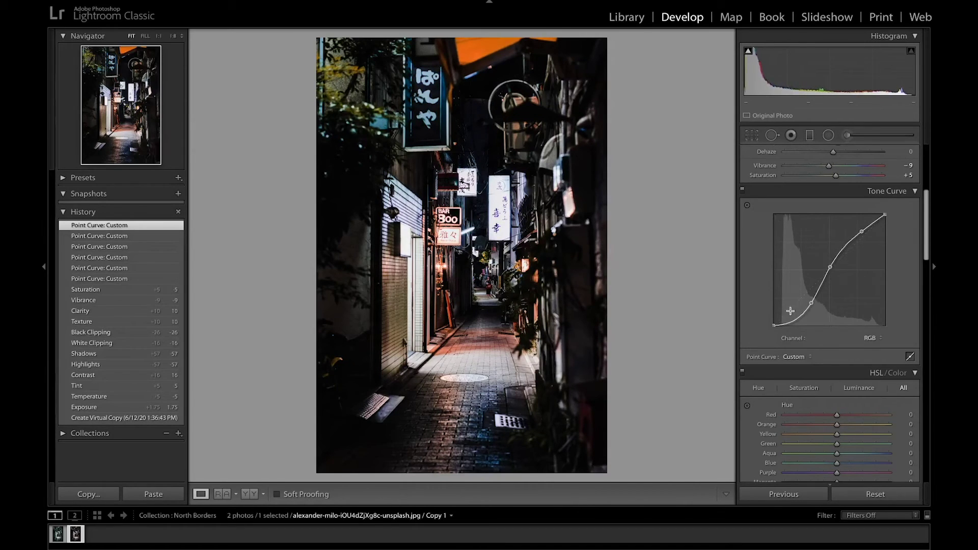
{"action": "left_click_drag", "start_coordinate": [773, 324], "coordinate": [809, 301]}
{"action": "left_click_drag", "start_coordinate": [885, 215], "coordinate": [887, 220]}
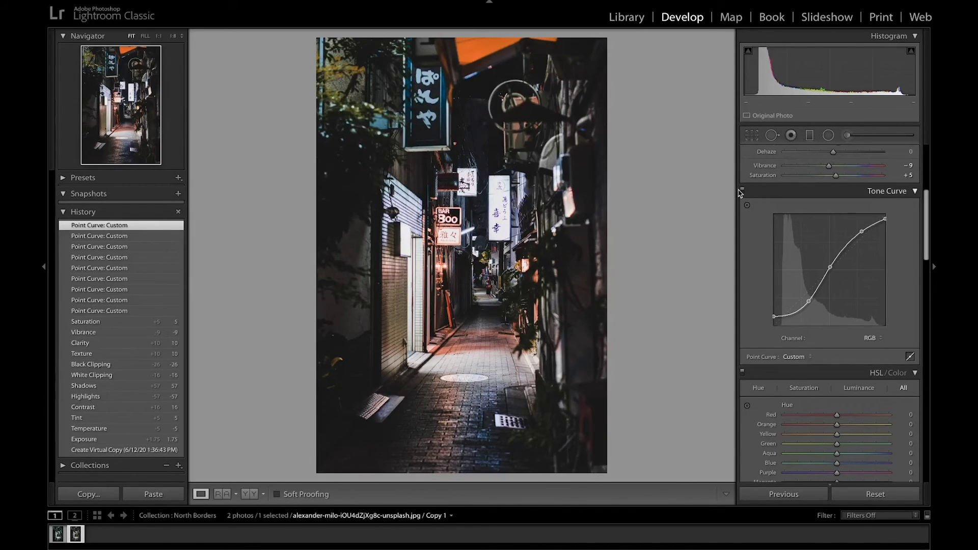
{"action": "left_click", "coordinate": [741, 190]}
{"action": "left_click", "coordinate": [742, 191]}
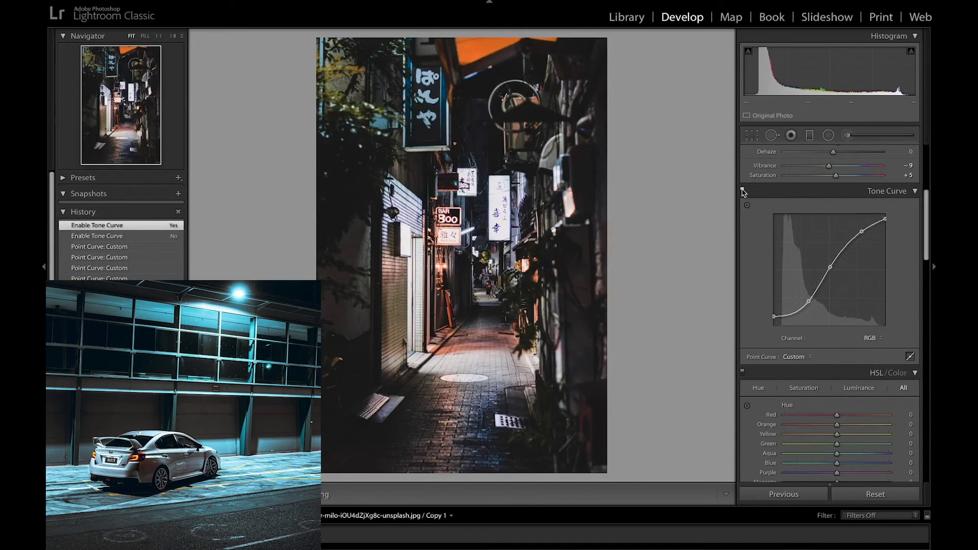
{"action": "scroll", "coordinate": [755, 243], "scroll_direction": "down", "scroll_amount": 5}
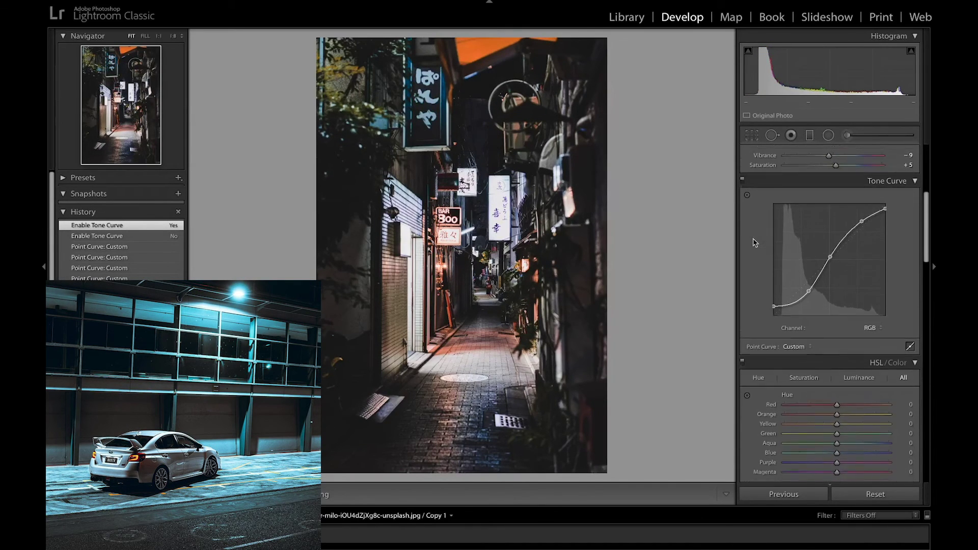
{"action": "scroll", "coordinate": [755, 243], "scroll_direction": "down", "scroll_amount": 2}
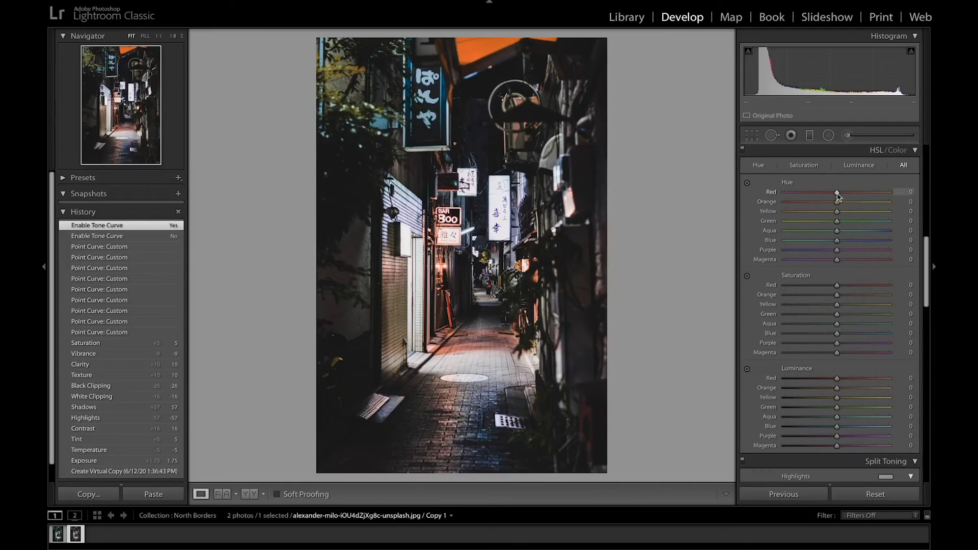
Set HSL hues to Red +37, Yellow +76, Aqua +40 and Purple −27
{"action": "left_click_drag", "start_coordinate": [837, 196], "coordinate": [858, 214]}
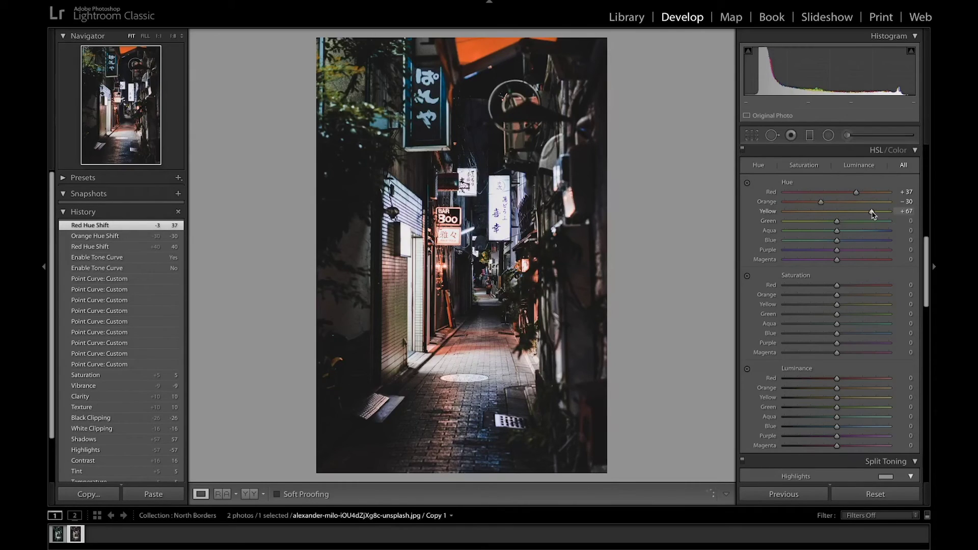
{"action": "left_click_drag", "start_coordinate": [872, 214], "coordinate": [902, 223]}
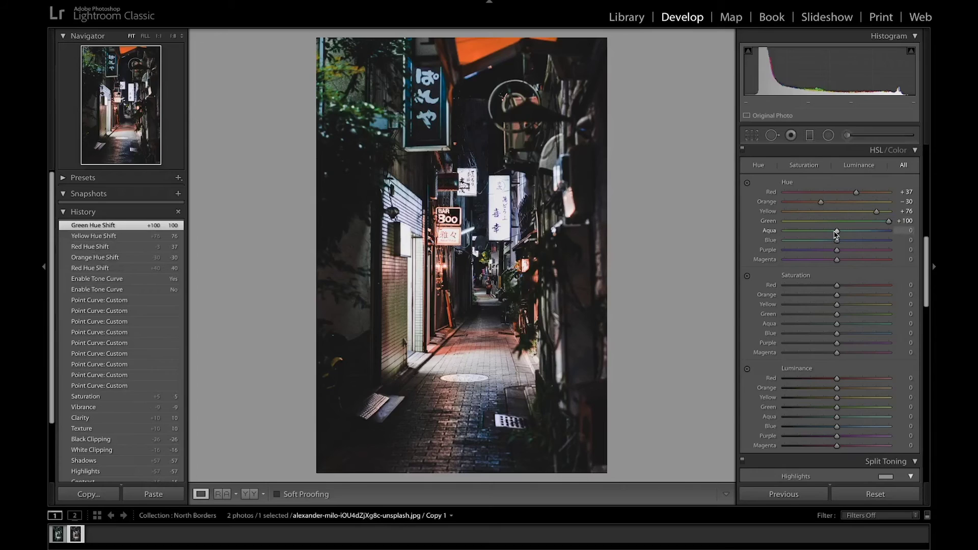
{"action": "left_click_drag", "start_coordinate": [836, 233], "coordinate": [856, 233]}
{"action": "left_click_drag", "start_coordinate": [856, 233], "coordinate": [813, 246]}
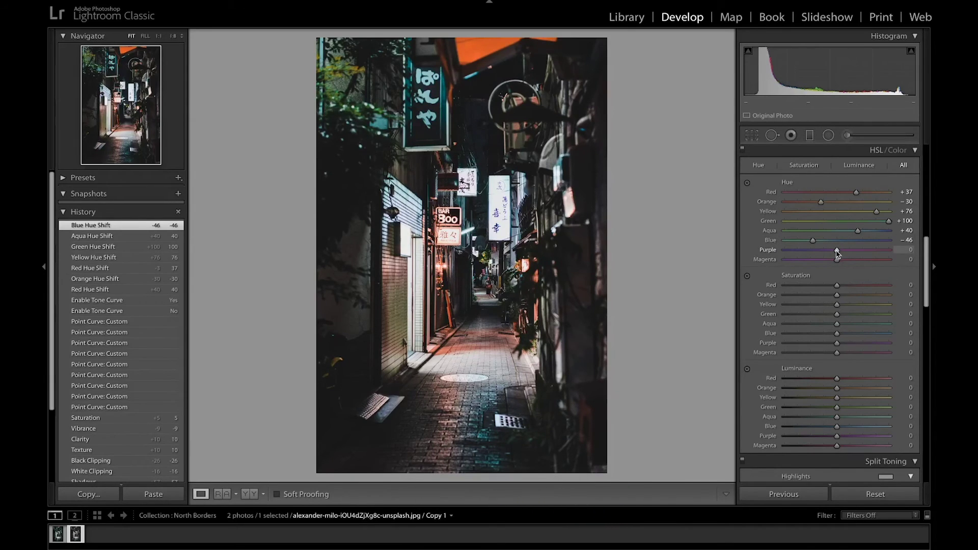
{"action": "left_click_drag", "start_coordinate": [837, 252], "coordinate": [817, 264]}
Lower HSL saturation for Red to −30, Yellow to −36 and Purple to −25
{"action": "scroll", "coordinate": [818, 264], "scroll_direction": "down", "scroll_amount": 1}
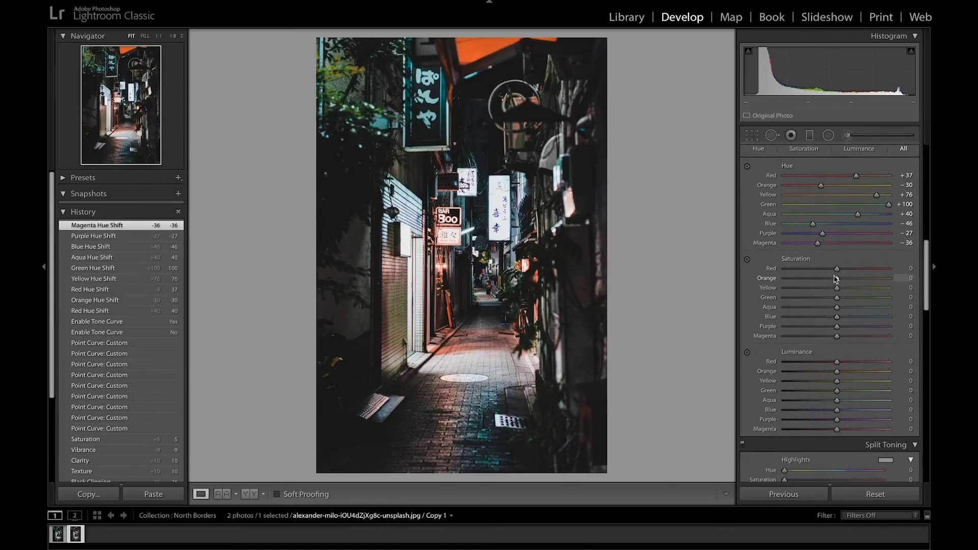
{"action": "left_click_drag", "start_coordinate": [838, 272], "coordinate": [819, 280]}
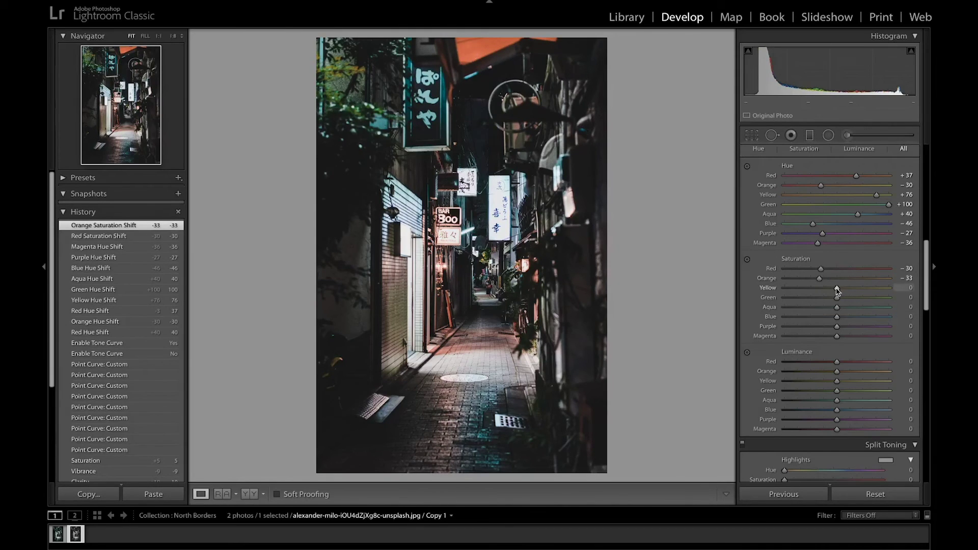
{"action": "left_click_drag", "start_coordinate": [837, 289], "coordinate": [845, 318]}
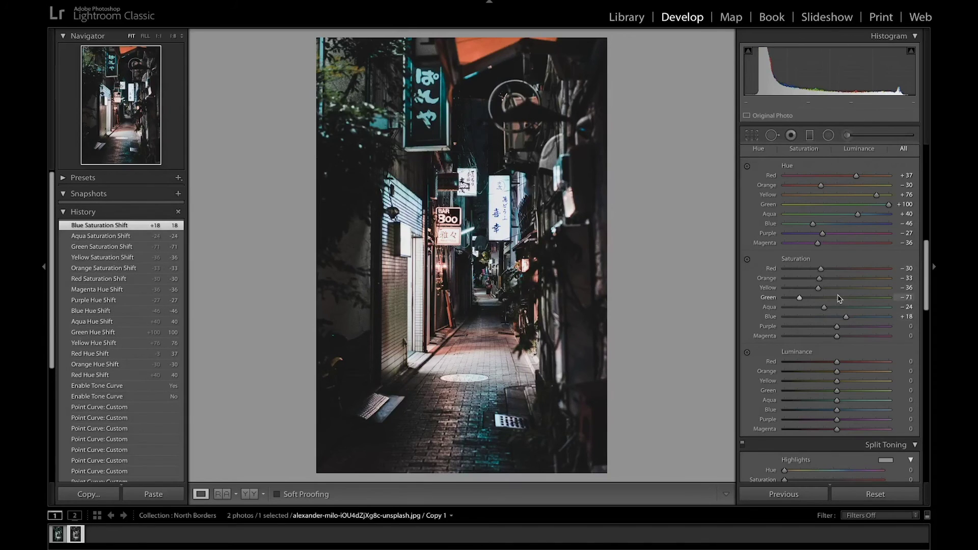
{"action": "left_click_drag", "start_coordinate": [837, 329], "coordinate": [816, 337]}
Raise the Red HSL luminance to +34
{"action": "scroll", "coordinate": [817, 339], "scroll_direction": "down", "scroll_amount": 3}
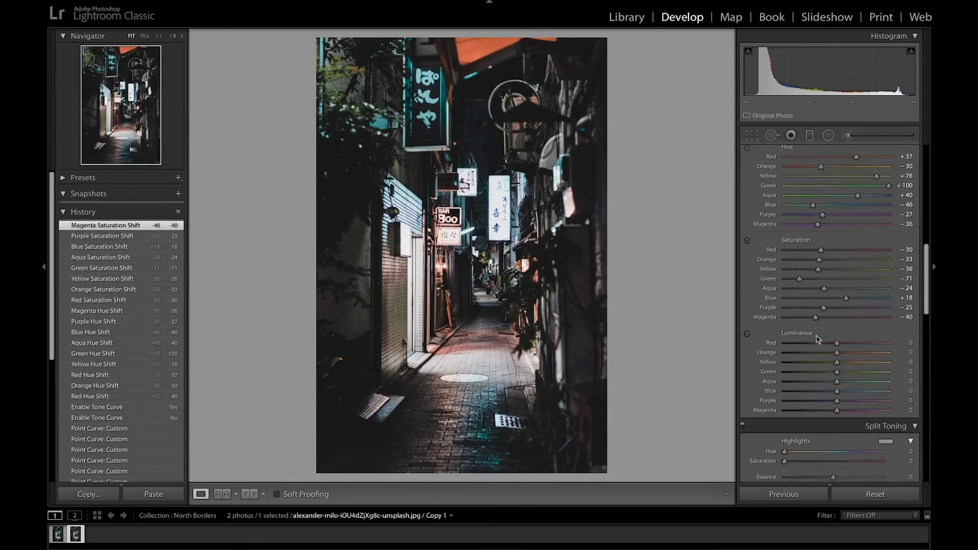
{"action": "scroll", "coordinate": [816, 339], "scroll_direction": "down", "scroll_amount": 3}
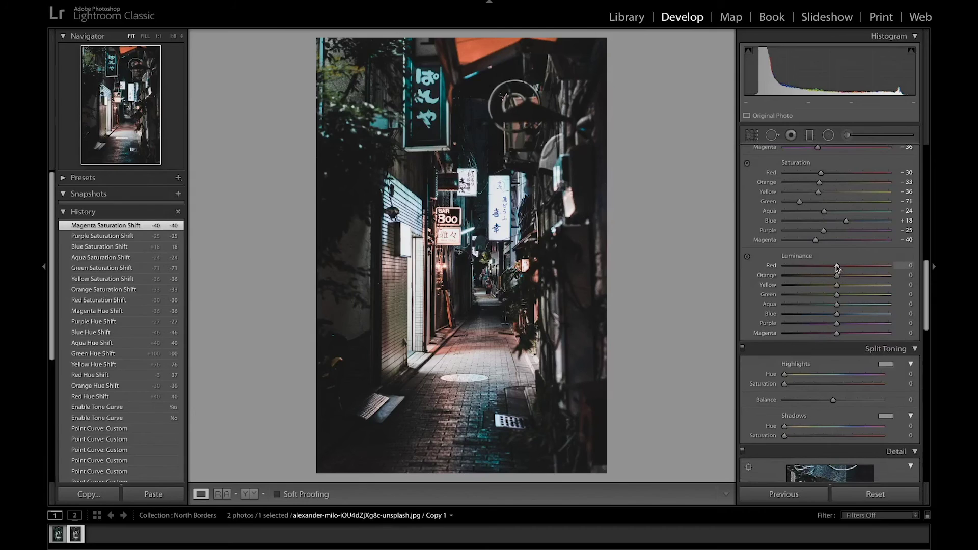
{"action": "left_click_drag", "start_coordinate": [838, 268], "coordinate": [819, 325]}
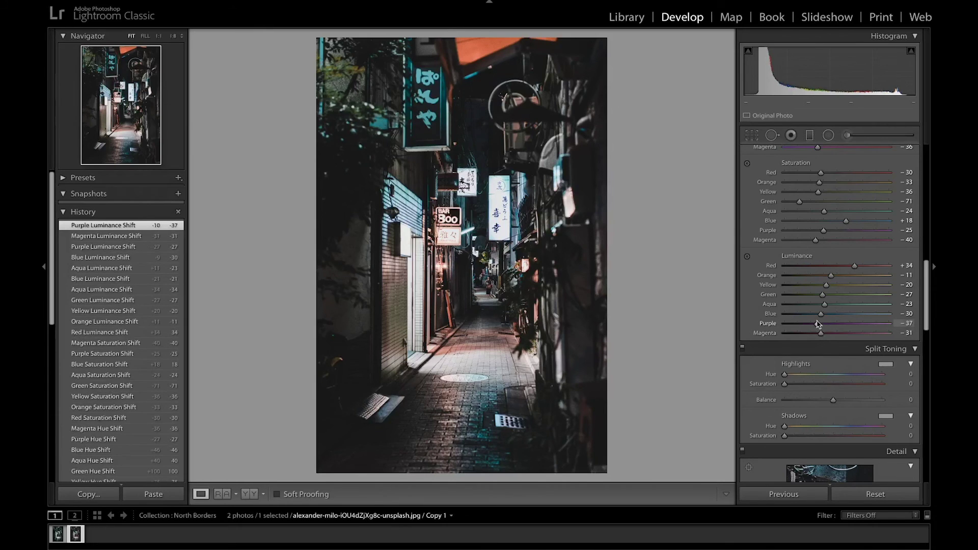
Give split-toning highlights an orange hue of 45 and shadows a teal hue of 192
{"action": "scroll", "coordinate": [818, 324], "scroll_direction": "down", "scroll_amount": 5}
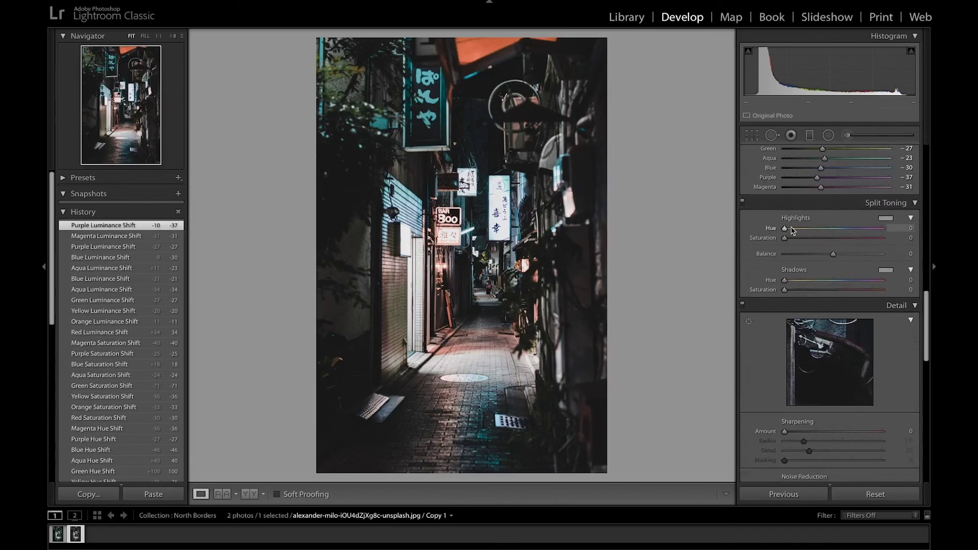
{"action": "key", "text": "alt"}
{"action": "left_click_drag", "start_coordinate": [786, 230], "coordinate": [799, 239]}
{"action": "key", "text": "alt"}
{"action": "left_click_drag", "start_coordinate": [785, 281], "coordinate": [830, 283]}
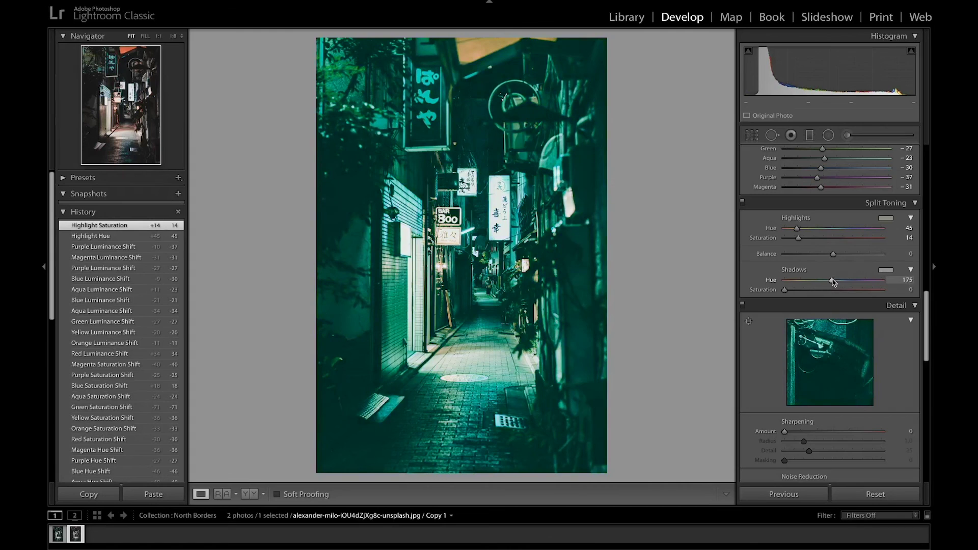
{"action": "left_click_drag", "start_coordinate": [838, 282], "coordinate": [805, 292]}
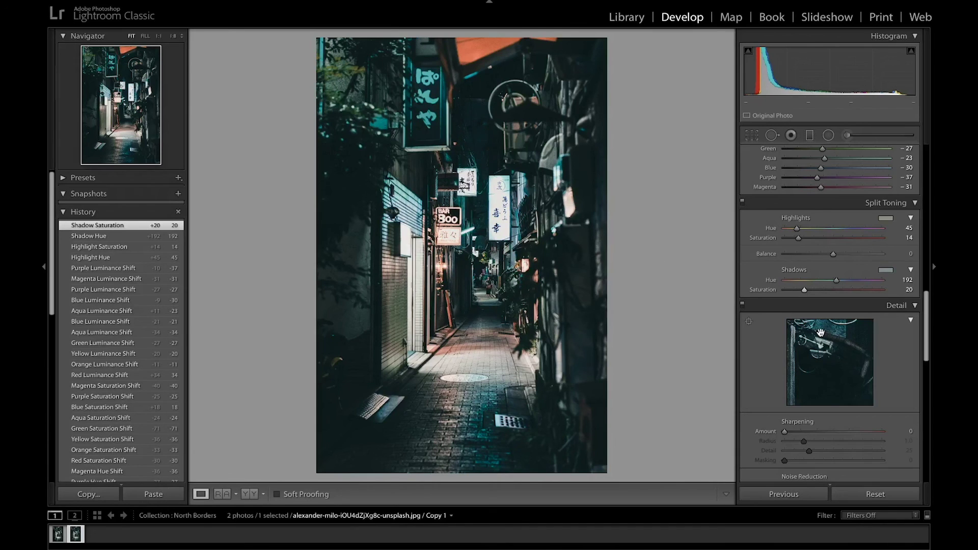
Set Sharpening Amount 44, Masking 70, Luminance noise reduction 15 and Color noise reduction 14
{"action": "scroll", "coordinate": [822, 337], "scroll_direction": "down", "scroll_amount": 4}
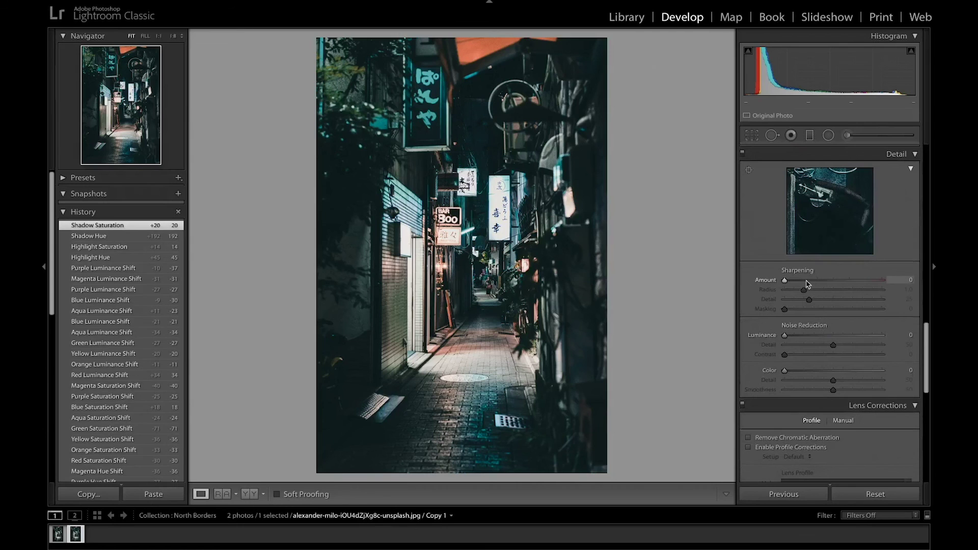
{"action": "left_click_drag", "start_coordinate": [807, 280], "coordinate": [813, 280]}
{"action": "left_click_drag", "start_coordinate": [786, 311], "coordinate": [855, 313]}
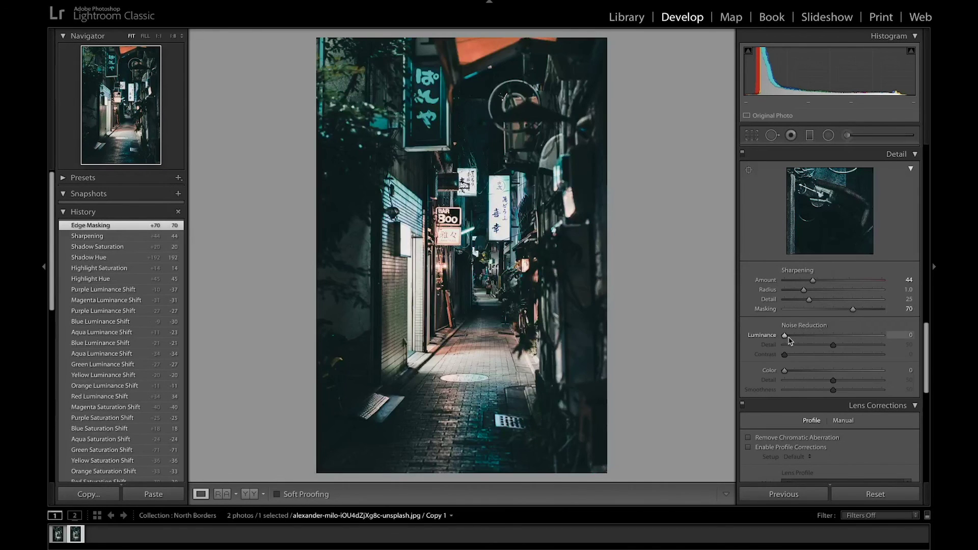
{"action": "left_click_drag", "start_coordinate": [786, 337], "coordinate": [801, 337]}
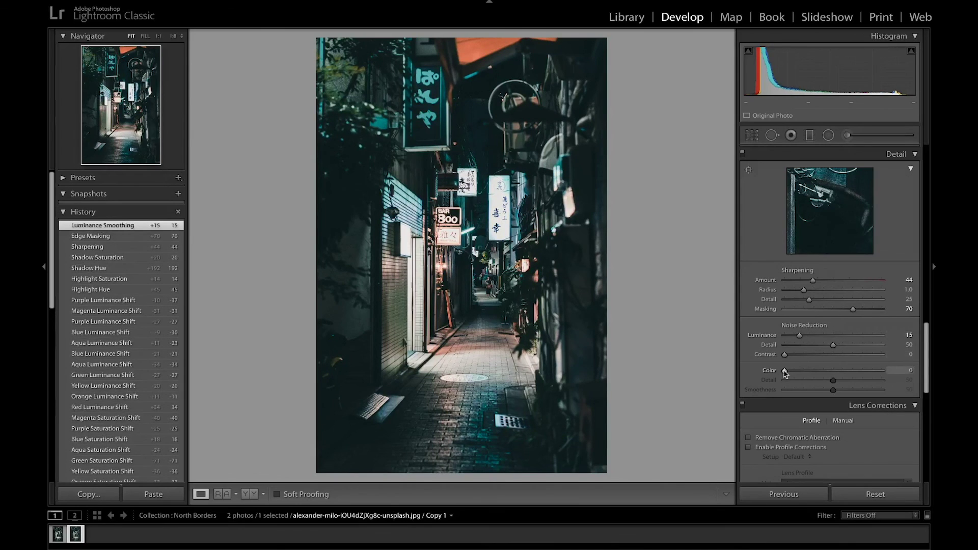
{"action": "left_click_drag", "start_coordinate": [785, 374], "coordinate": [798, 372]}
Apply a −10 post-crop vignette to darken the edges
{"action": "scroll", "coordinate": [799, 372], "scroll_direction": "down", "scroll_amount": 10}
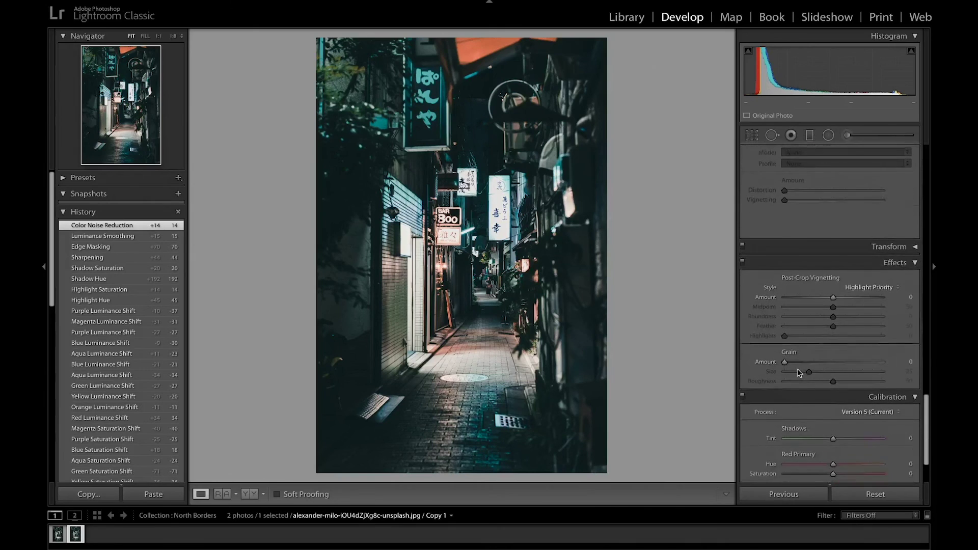
{"action": "scroll", "coordinate": [799, 373], "scroll_direction": "down", "scroll_amount": 1}
{"action": "left_click_drag", "start_coordinate": [835, 276], "coordinate": [830, 274]}
Set Calibration Shadows tint +11 through Blue Primary saturation −23, then compare calibration off and on
{"action": "scroll", "coordinate": [831, 285], "scroll_direction": "down", "scroll_amount": 3}
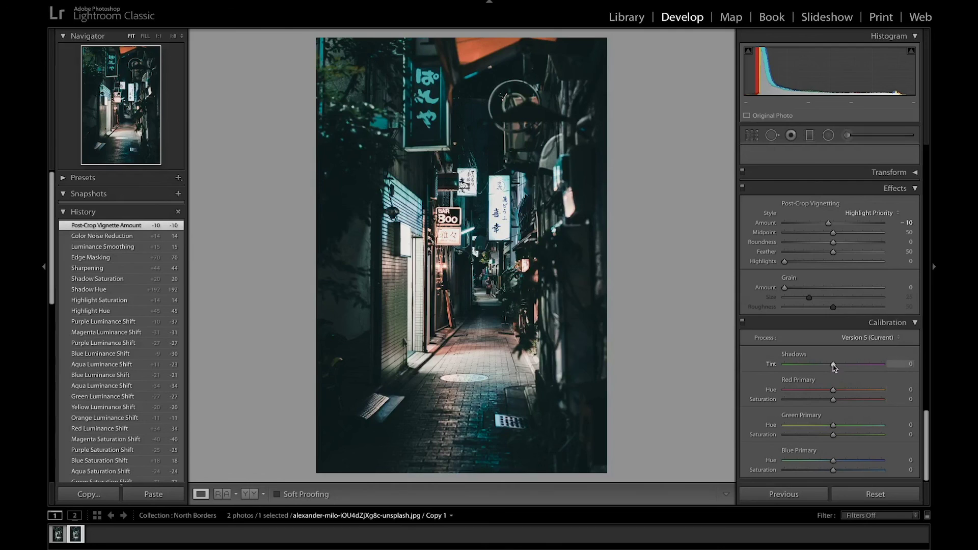
{"action": "left_click_drag", "start_coordinate": [834, 366], "coordinate": [826, 462]}
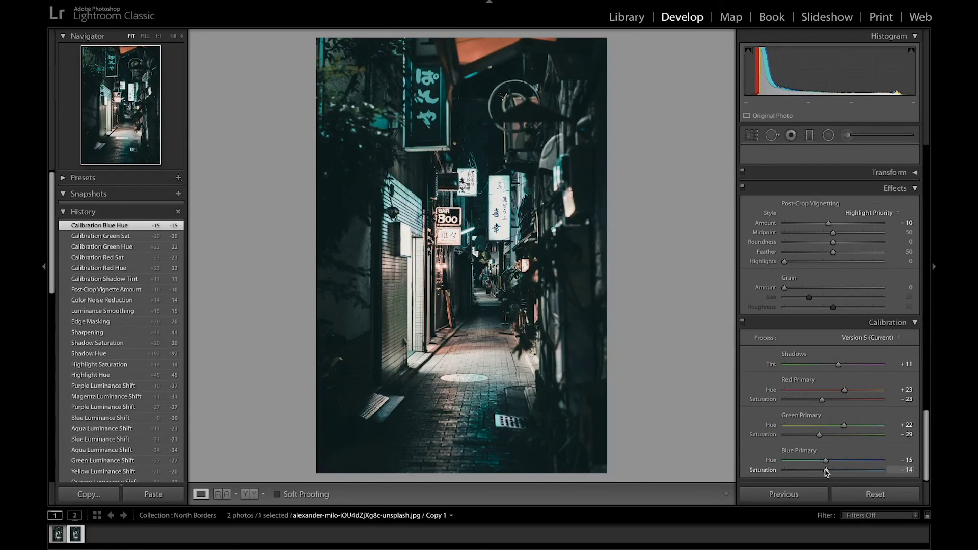
{"action": "left_click_drag", "start_coordinate": [823, 473], "coordinate": [822, 473]}
{"action": "left_click", "coordinate": [743, 322]}
{"action": "left_click", "coordinate": [742, 322]}
{"action": "scroll", "coordinate": [794, 333], "scroll_direction": "up", "scroll_amount": 10}
{"action": "scroll", "coordinate": [794, 333], "scroll_direction": "up", "scroll_amount": 5}
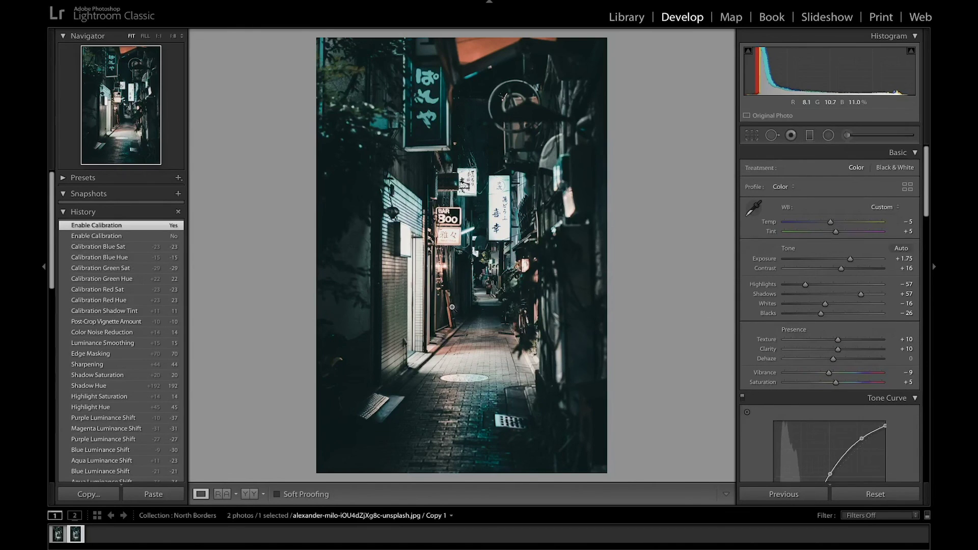
{"action": "key", "text": "backslash"}
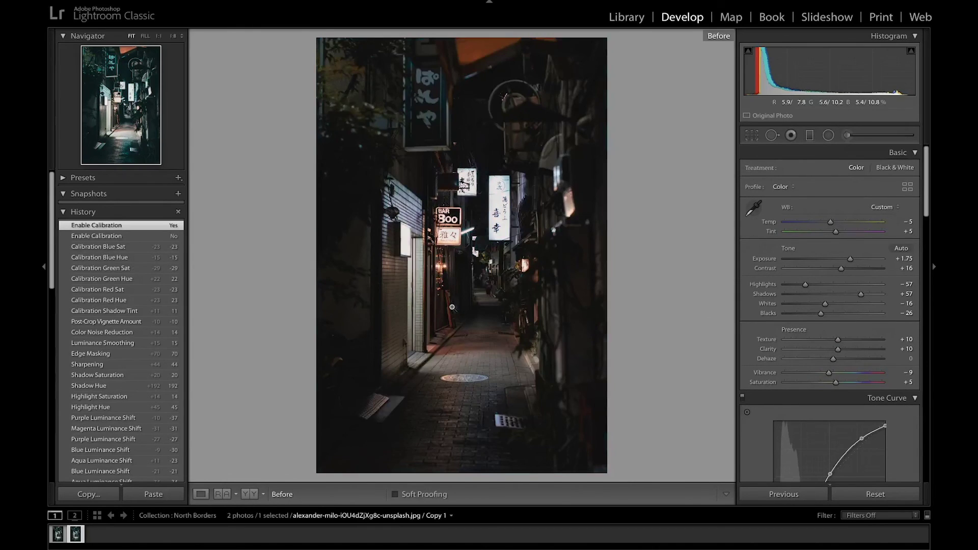
{"action": "key", "text": "backslash"}
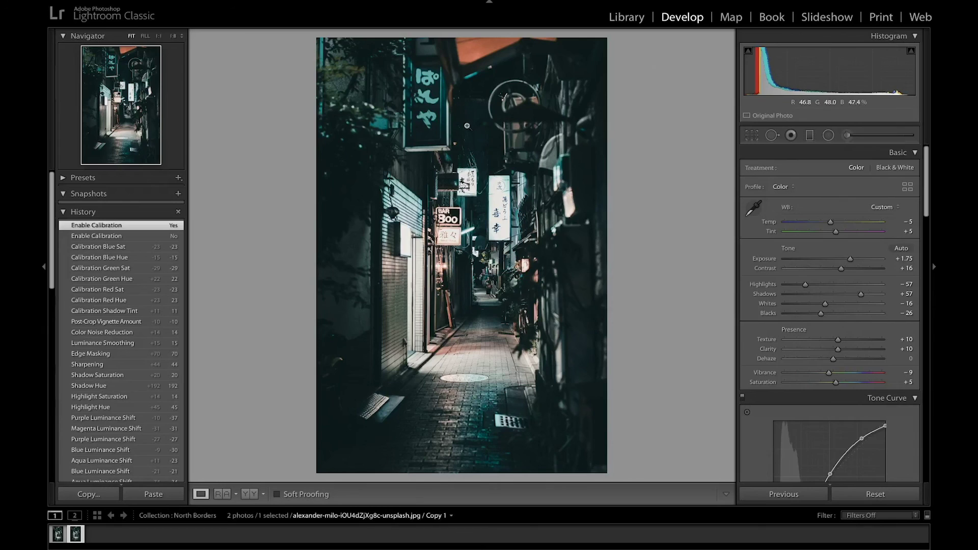